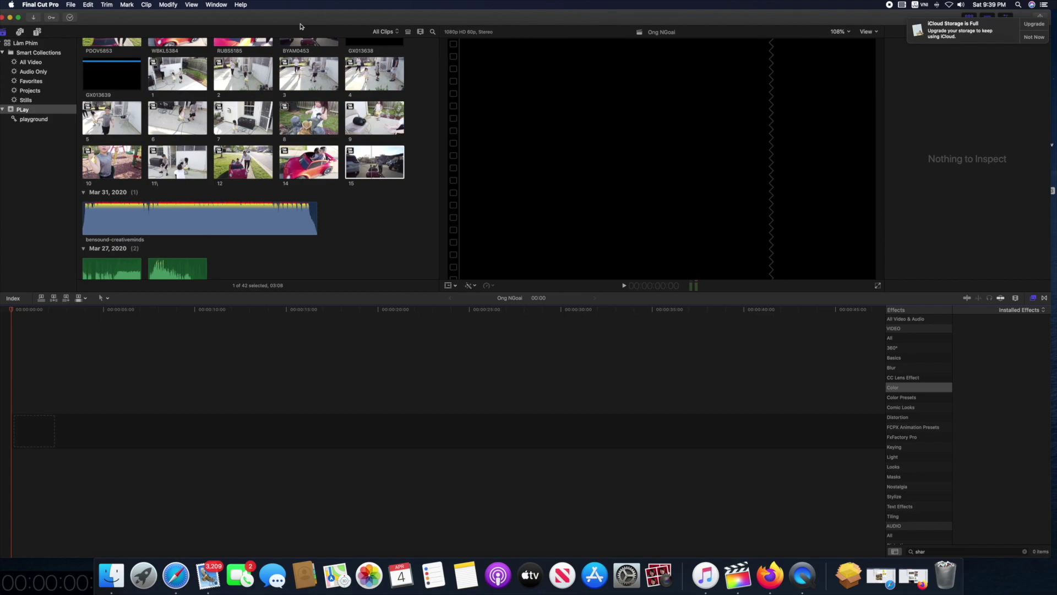
Step: Move the Final Cut Pro window left to uncover the bensound-creativeminds file on the desktop
{"action": "left_click_drag", "start_coordinate": [300, 26], "coordinate": [245, 26]}
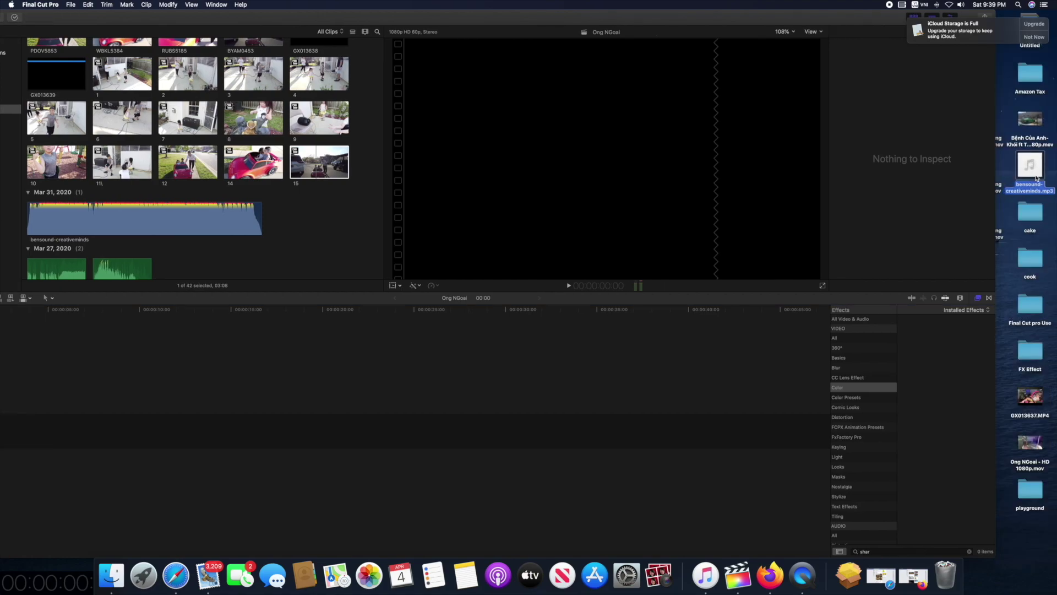
Step: Drop bensound-creativeminds.mp3 at the very start of the Ong NGoai timeline
{"action": "left_click_drag", "start_coordinate": [1030, 165], "coordinate": [395, 404]}
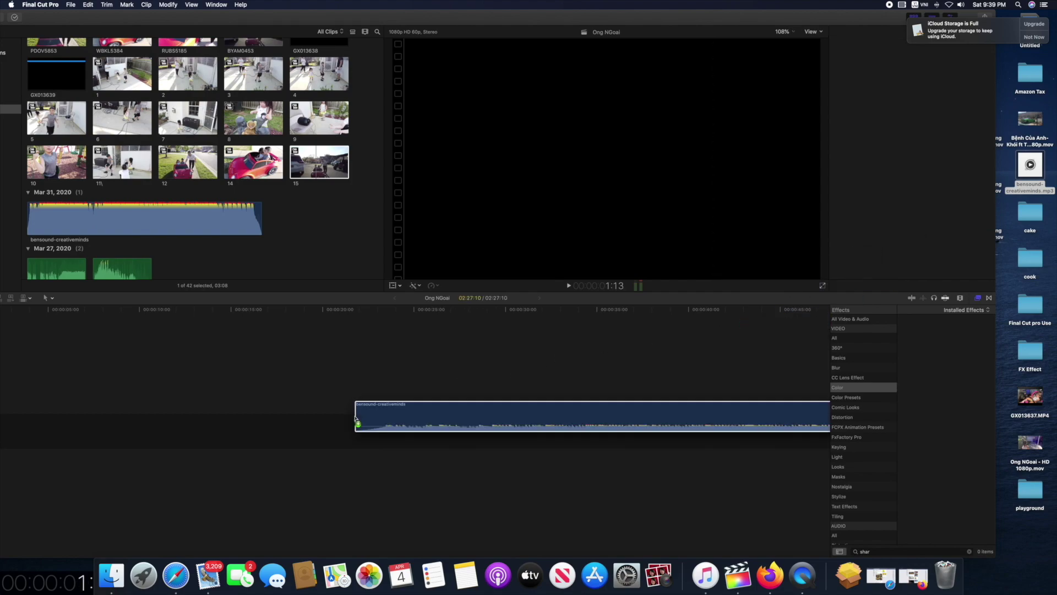
{"action": "left_click_drag", "start_coordinate": [395, 403], "coordinate": [47, 433]}
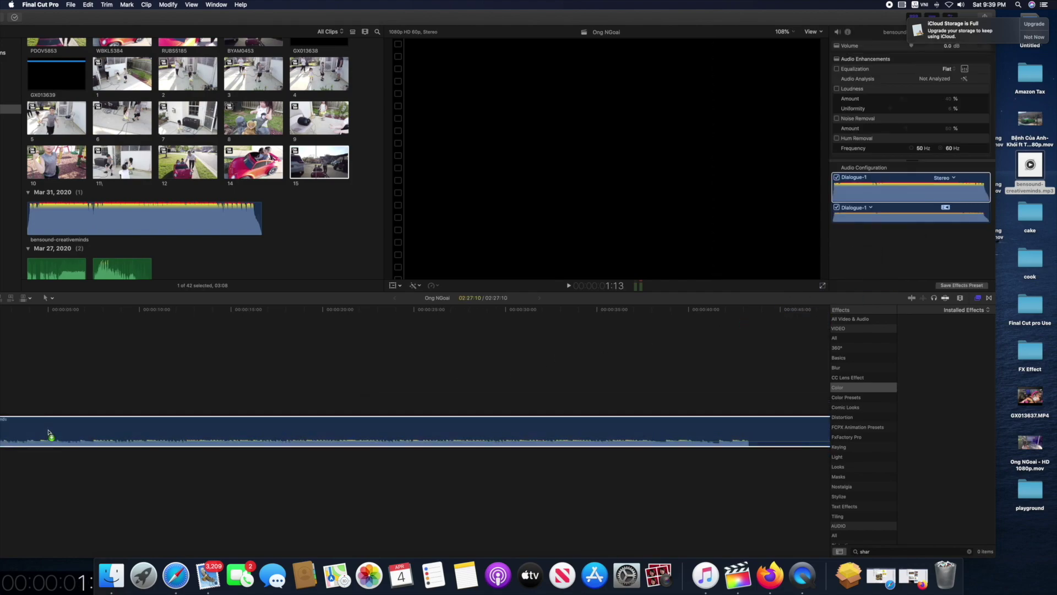
{"action": "left_click_drag", "start_coordinate": [491, 17], "coordinate": [584, 11]}
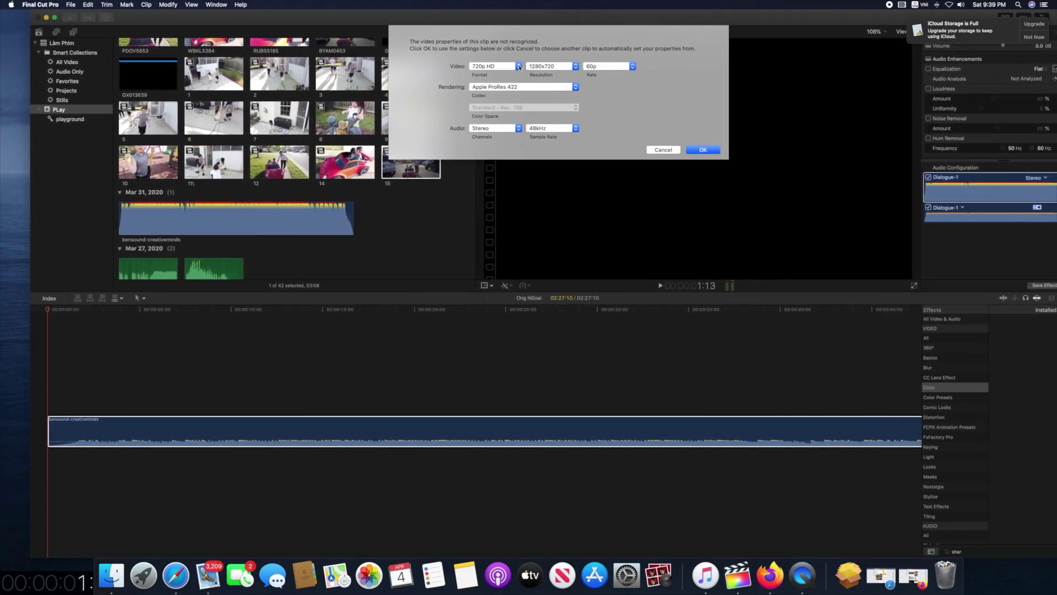
Step: Accept the 1080p HD 60p project video properties and put the window back in place
{"action": "left_click", "coordinate": [493, 67]}
{"action": "left_click", "coordinate": [491, 86]}
{"action": "key", "text": "Return"}
{"action": "left_click_drag", "start_coordinate": [477, 19], "coordinate": [482, 19]}
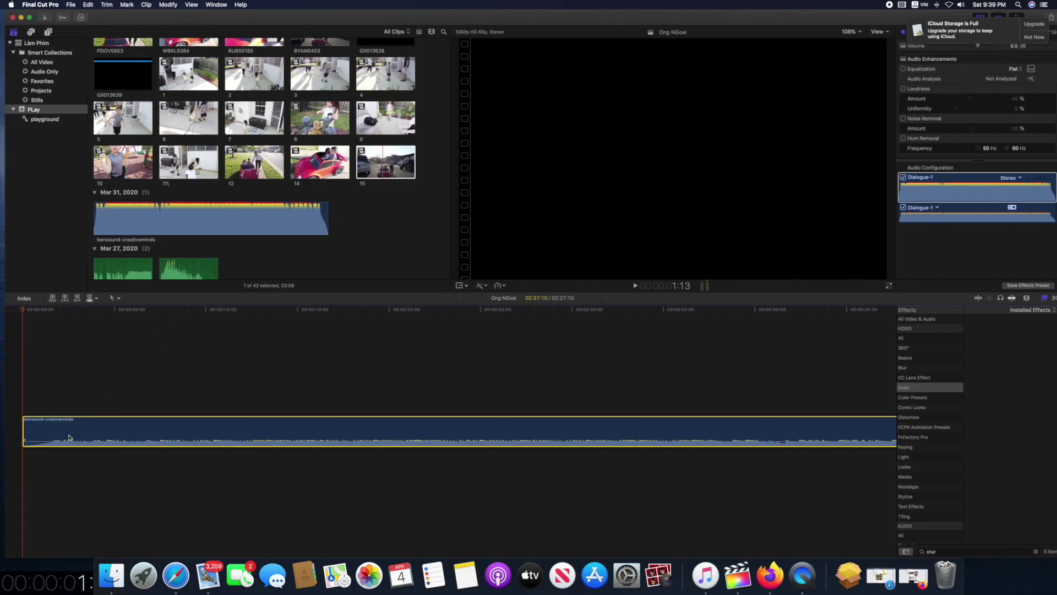
{"action": "right_click", "coordinate": [205, 432]}
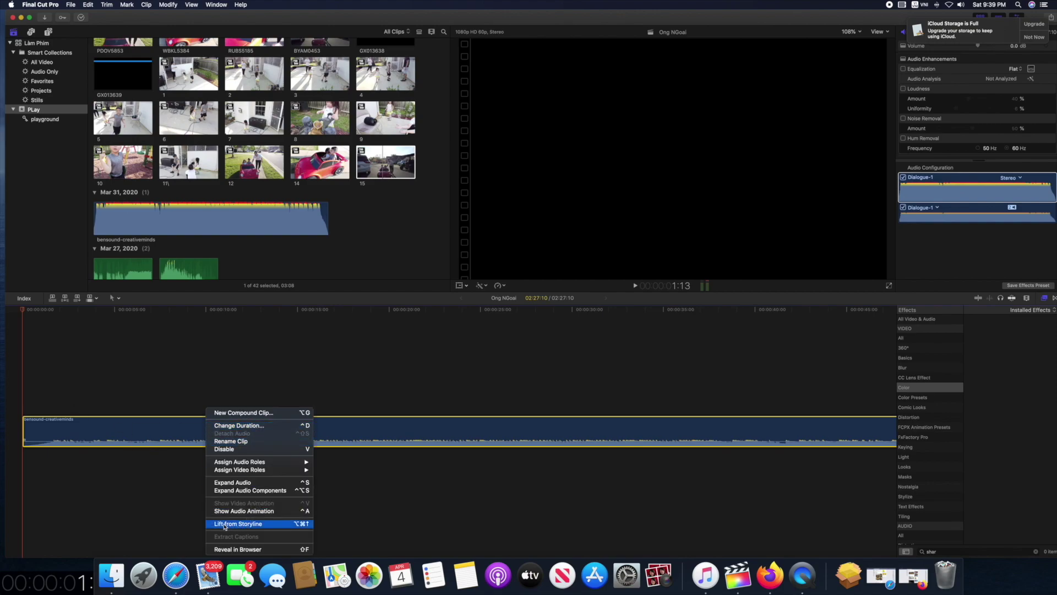
Step: Lift the bensound-creativeminds clip from the storyline into a connected audio clip, then deselect it
{"action": "left_click", "coordinate": [300, 526]}
{"action": "left_click", "coordinate": [259, 524]}
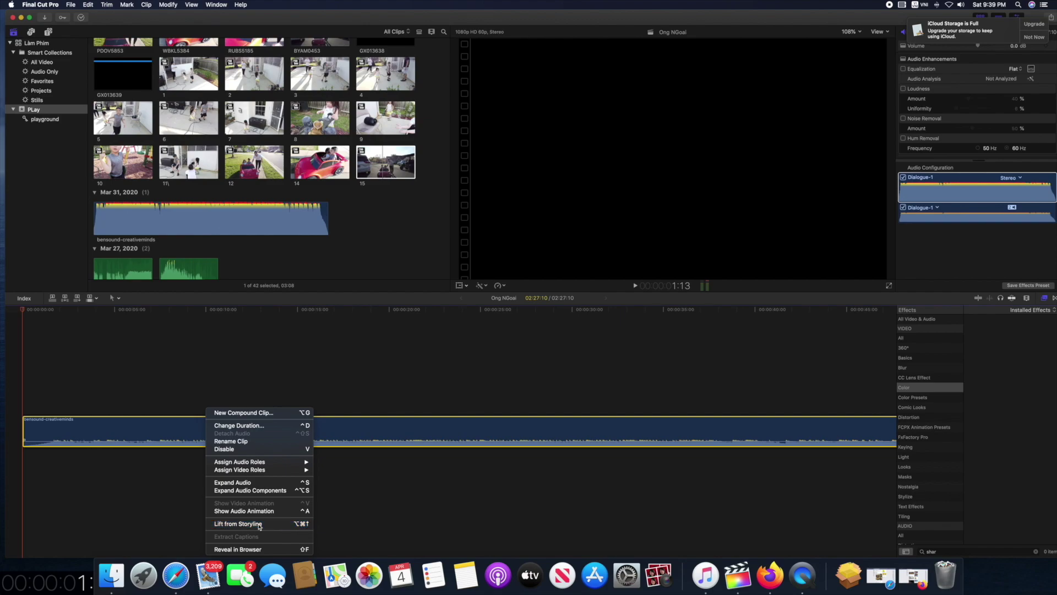
{"action": "left_click", "coordinate": [23, 392]}
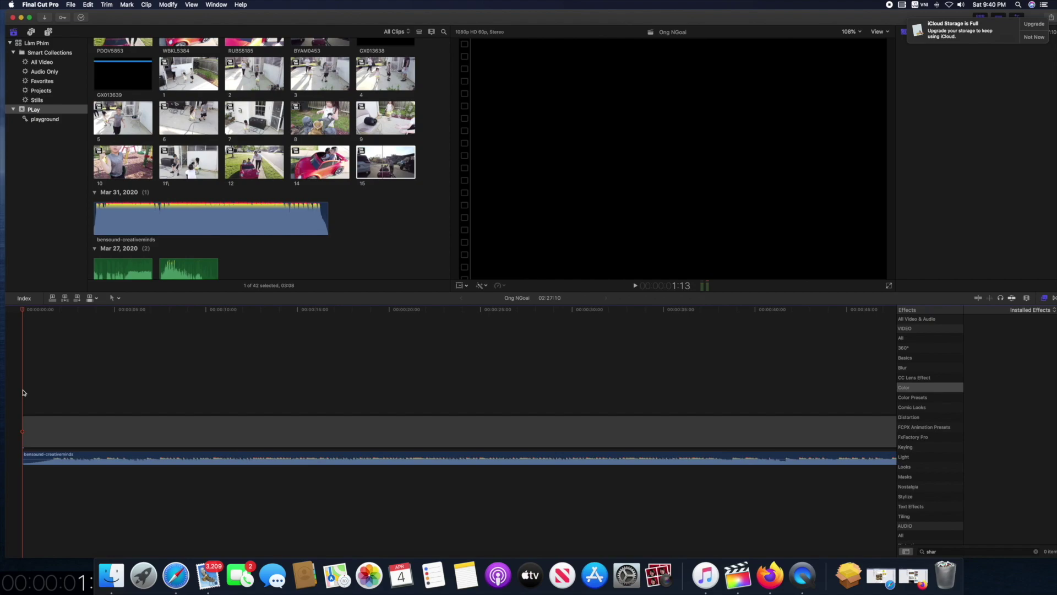
Step: Play the timeline and blade the empty gap on twelve beats up to about 29 seconds, then stop
{"action": "key", "text": "space"}
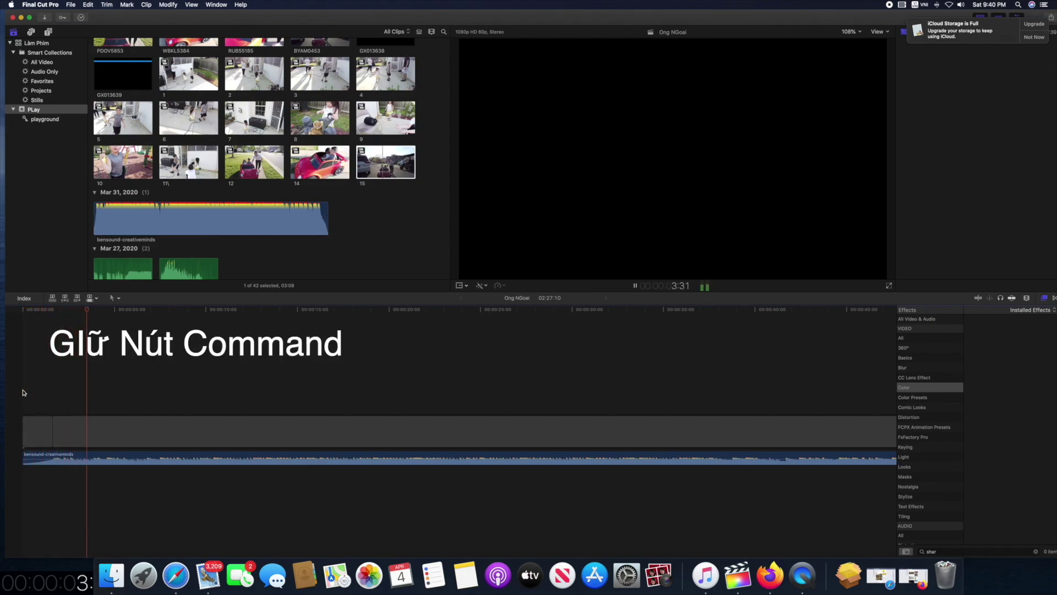
{"action": "key", "text": "super+b"}
{"action": "key", "text": "super+b"}
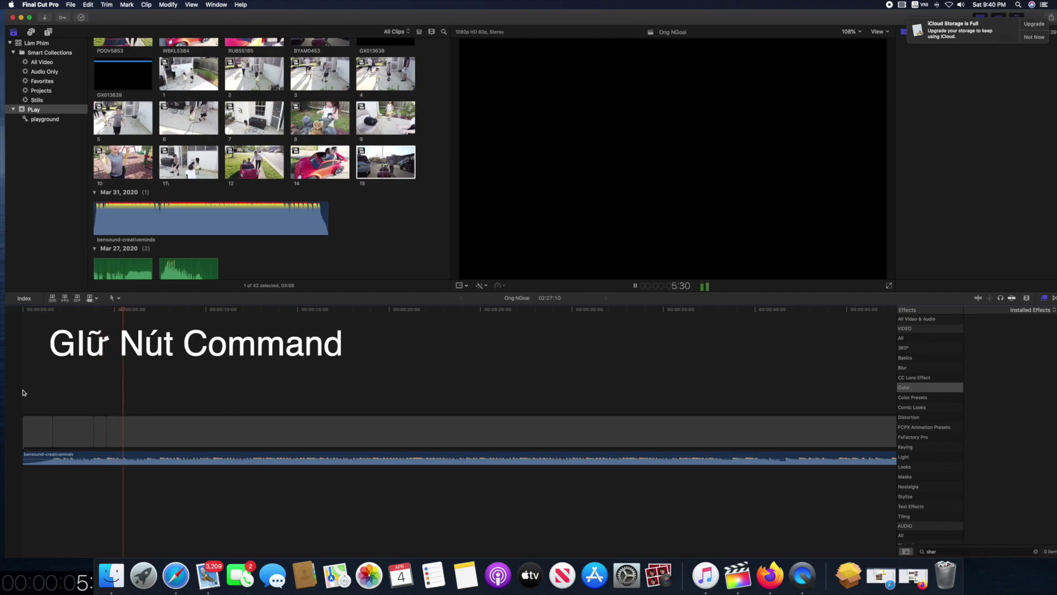
{"action": "key", "text": "super+b"}
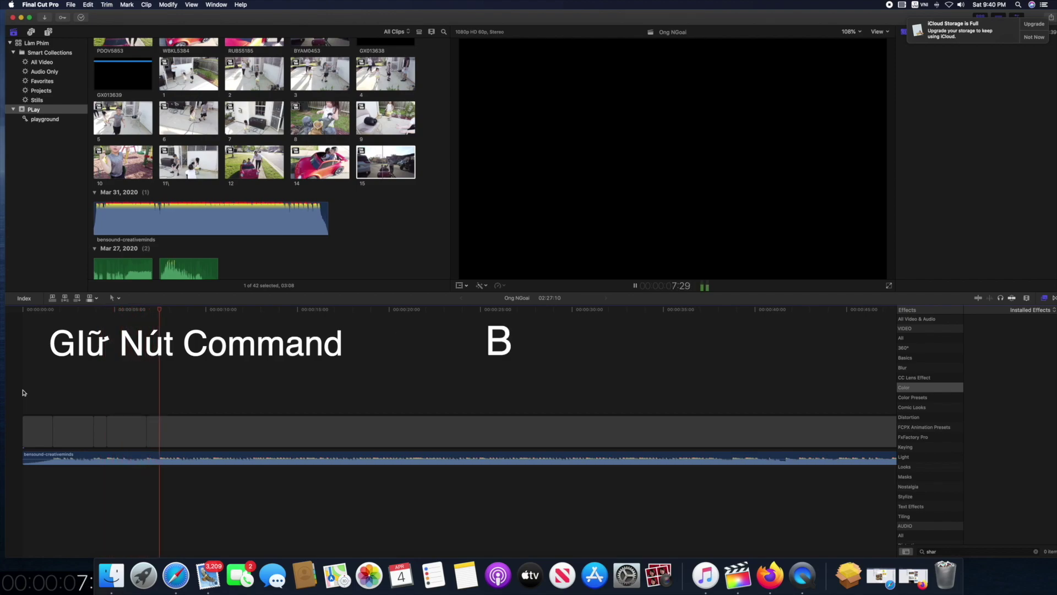
{"action": "key", "text": "super+b"}
{"action": "key", "text": "super+b"}
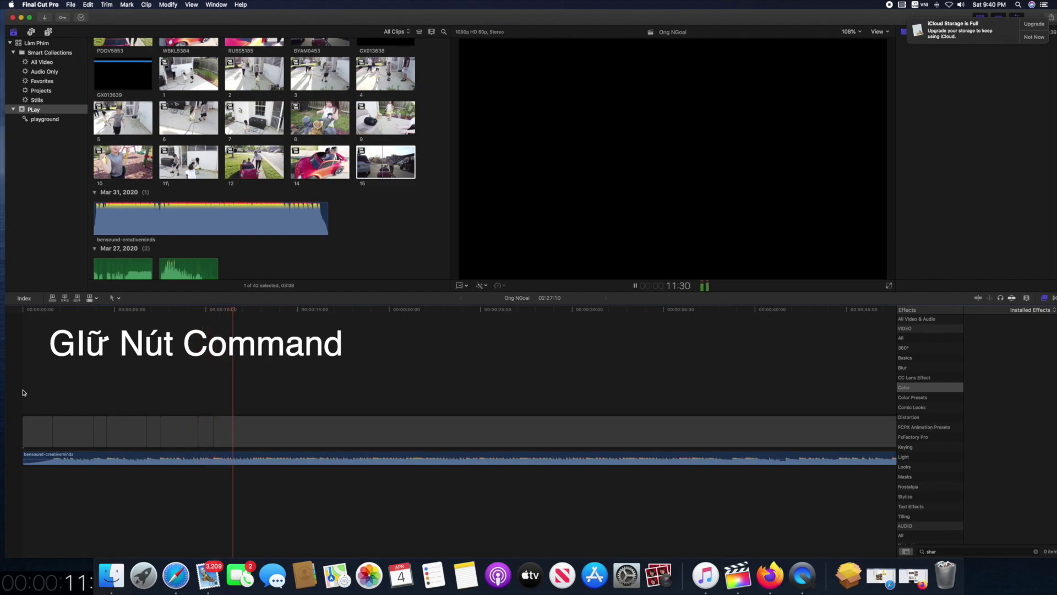
{"action": "key", "text": "super+b"}
{"action": "key", "text": "super+b"}
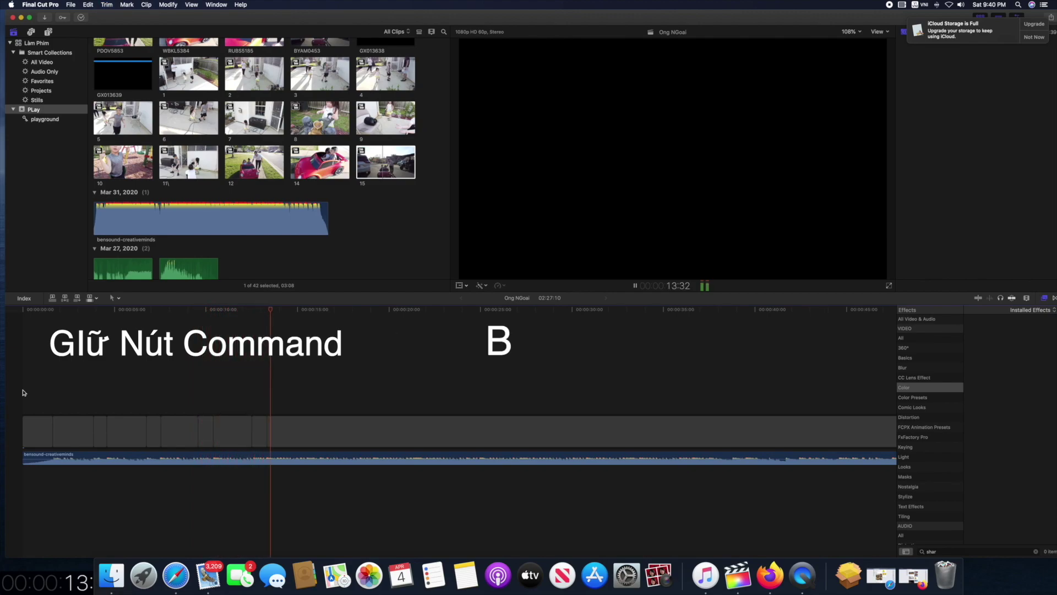
{"action": "key", "text": "super+b"}
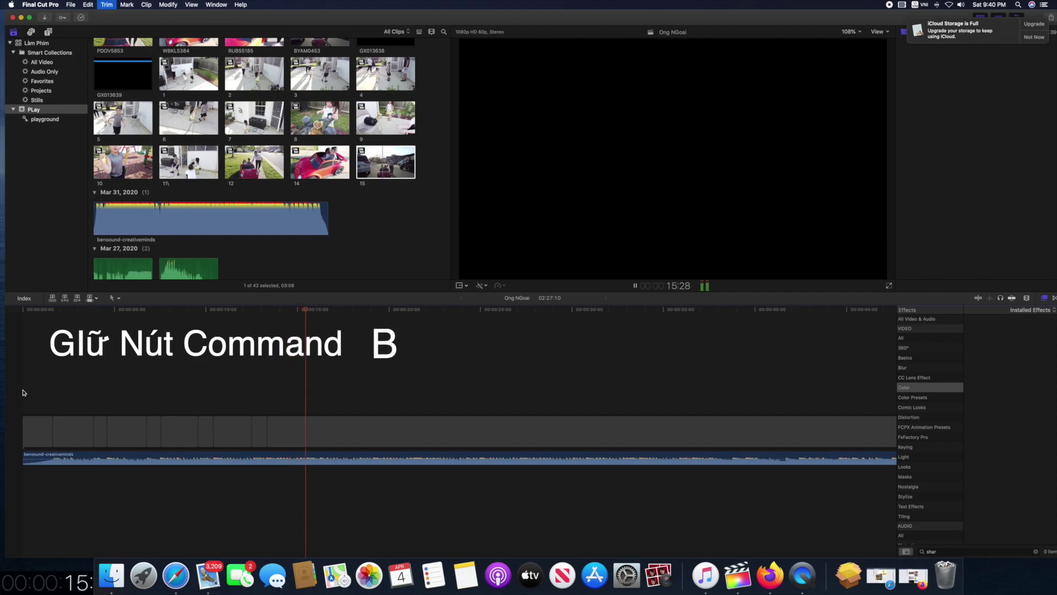
{"action": "key", "text": "super+b"}
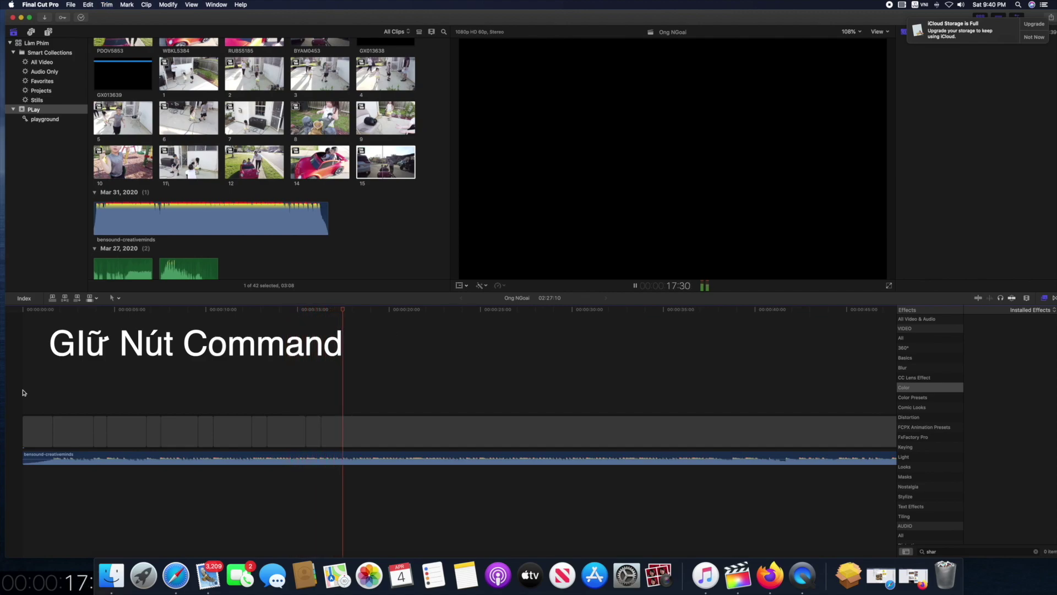
{"action": "key", "text": "super+b"}
{"action": "key", "text": "super+b"}
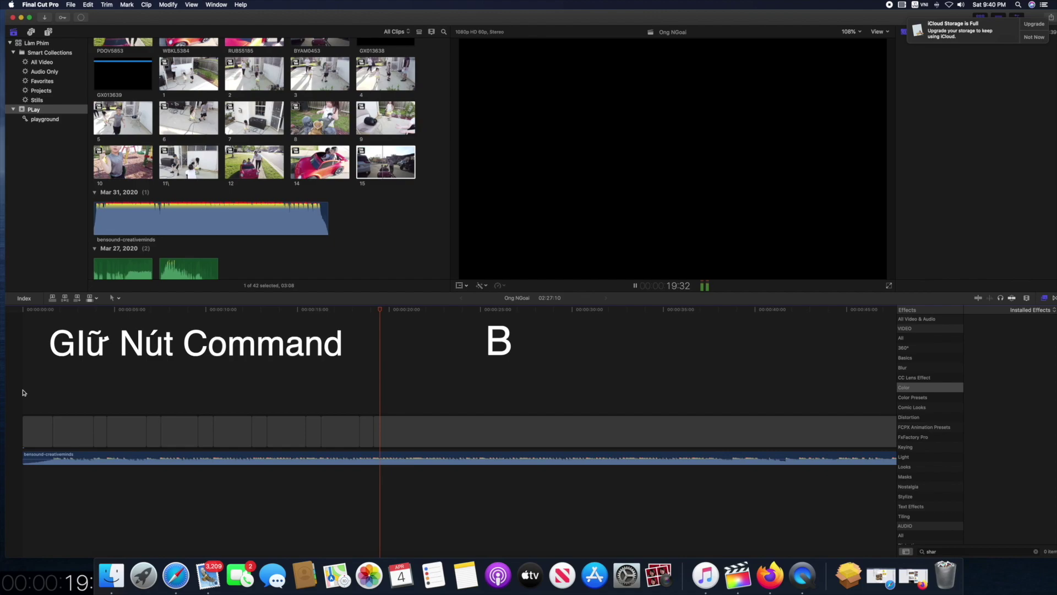
{"action": "key", "text": "super+b"}
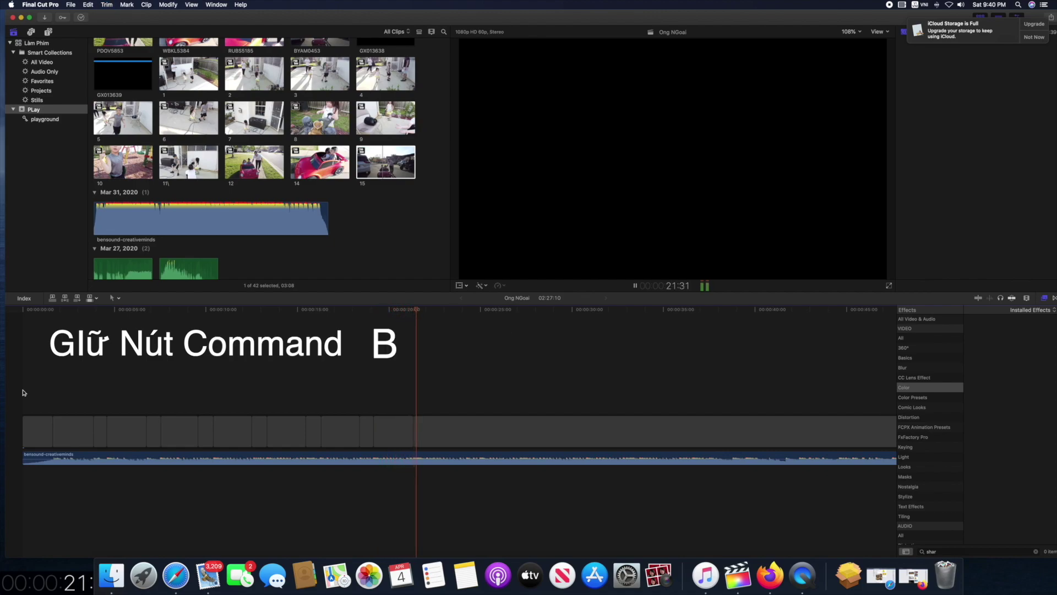
{"action": "key", "text": "super+b"}
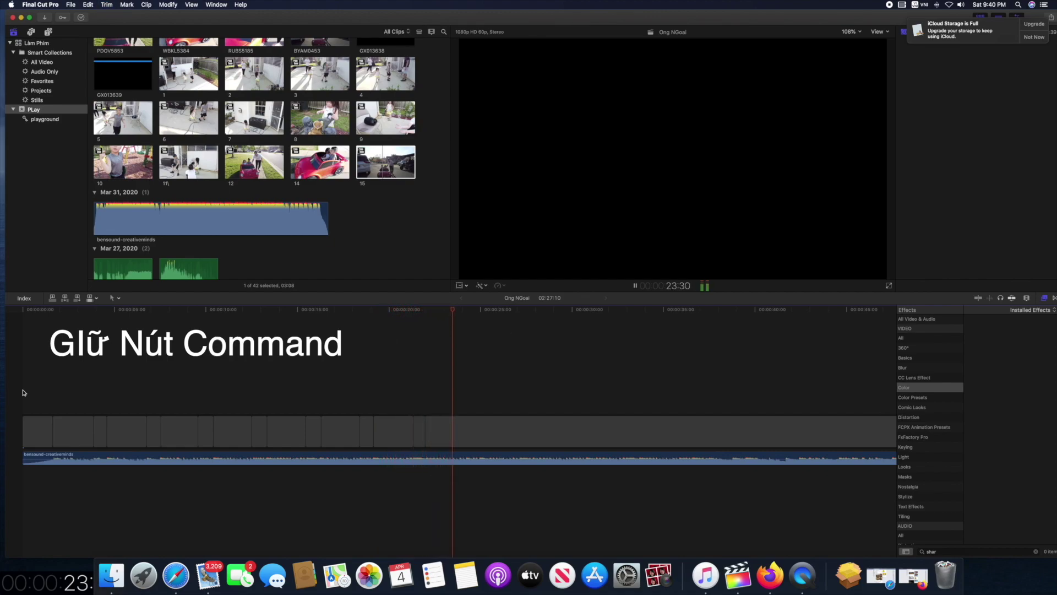
{"action": "key", "text": "super+b"}
{"action": "key", "text": "super+b"}
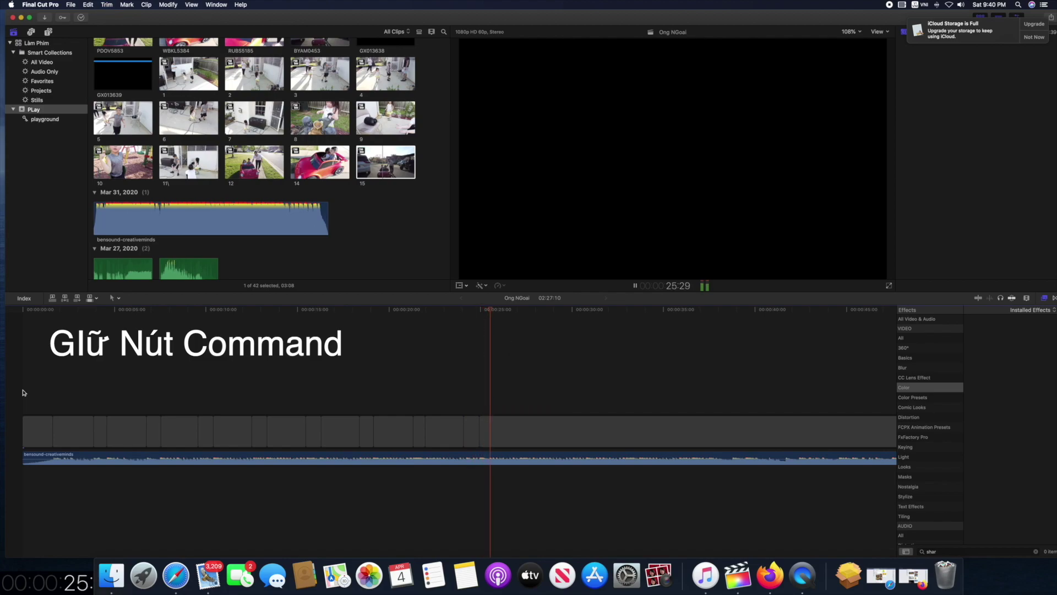
{"action": "key", "text": "super+b"}
{"action": "key", "text": "super+b"}
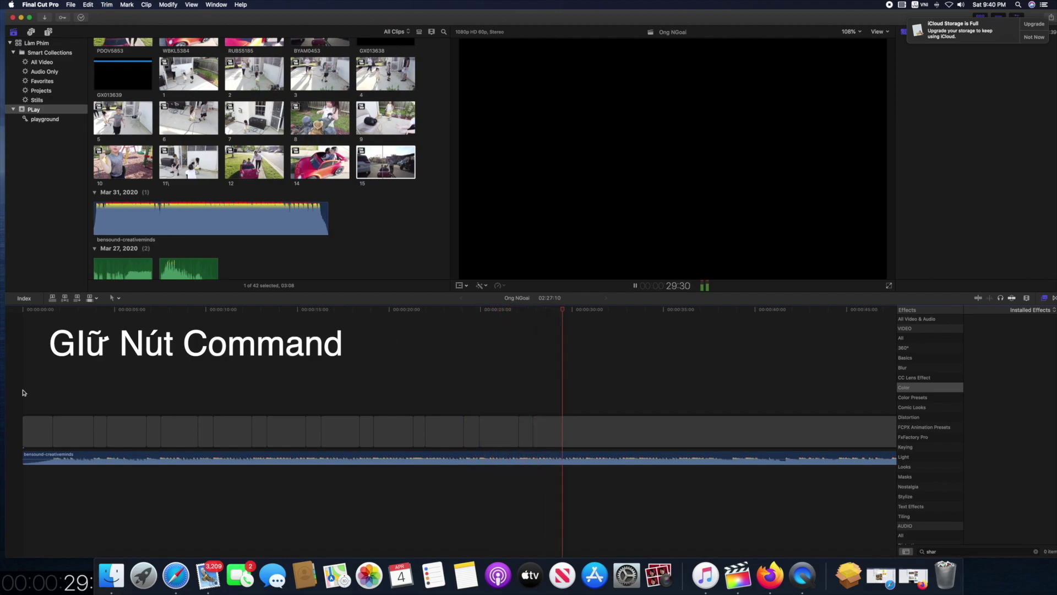
{"action": "key", "text": "super+b"}
{"action": "key", "text": "super+b"}
{"action": "key", "text": "space"}
Step: Return the playhead to the timeline start and set timeline edits to Video Only
{"action": "left_click", "coordinate": [67, 393]}
{"action": "left_click", "coordinate": [25, 365]}
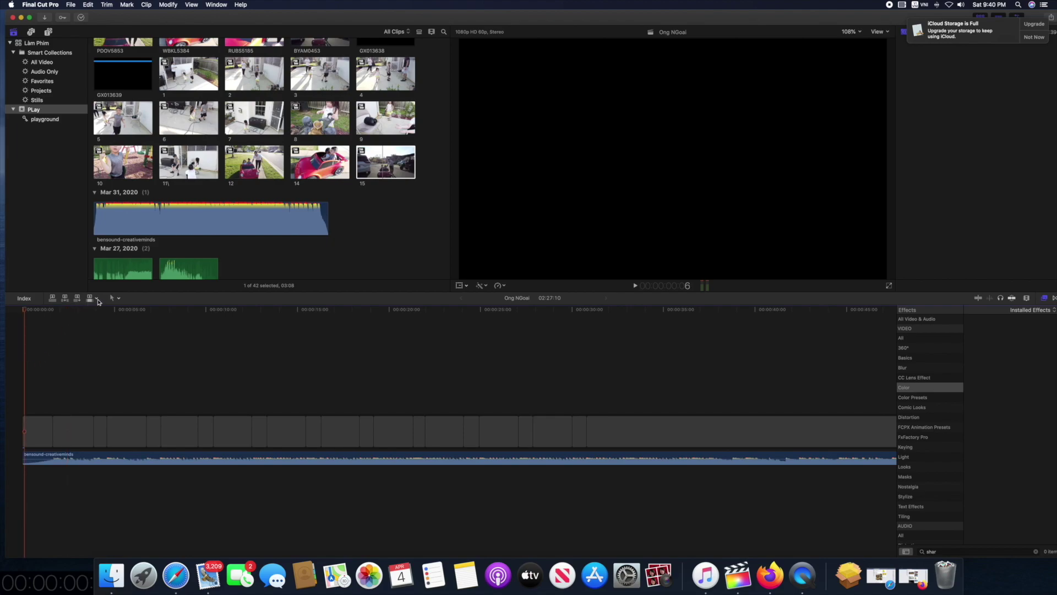
{"action": "left_click", "coordinate": [95, 299]}
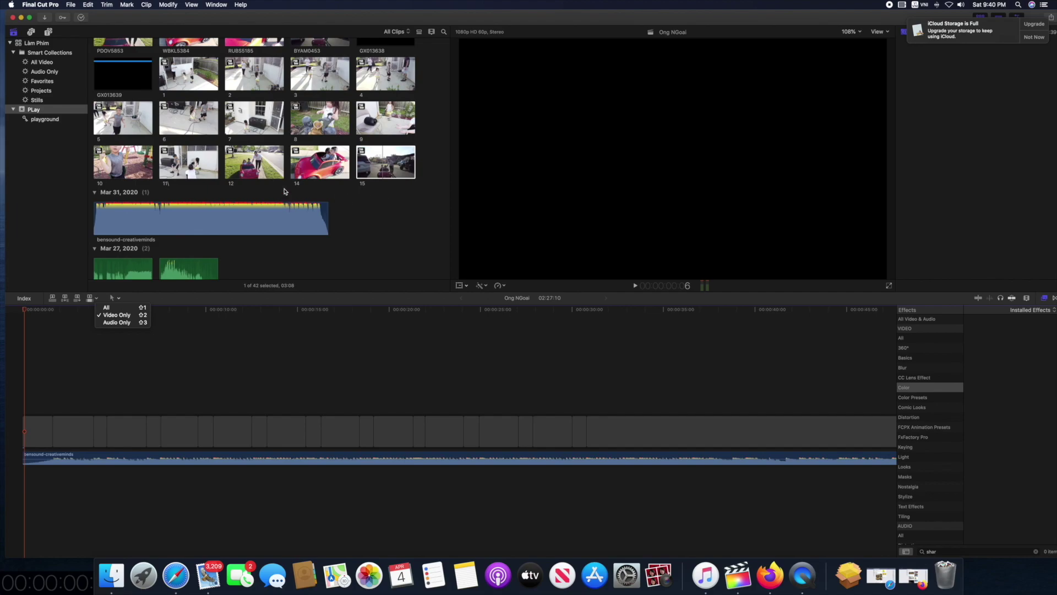
{"action": "left_click", "coordinate": [66, 395]}
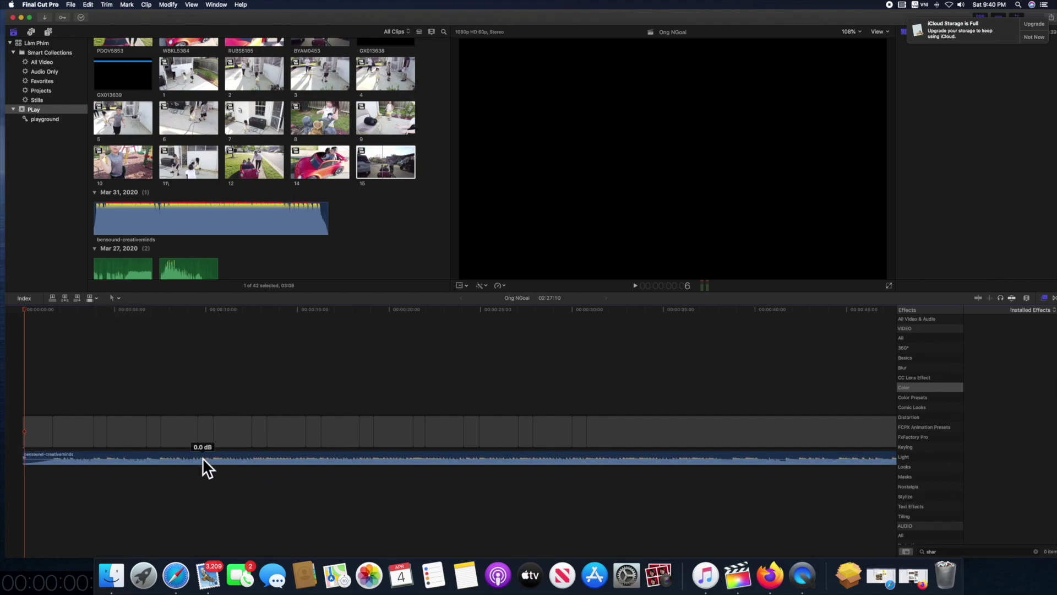
Step: Select family clip 1 in the browser and show its details
{"action": "scroll", "coordinate": [173, 185], "scroll_direction": "up", "scroll_amount": 1}
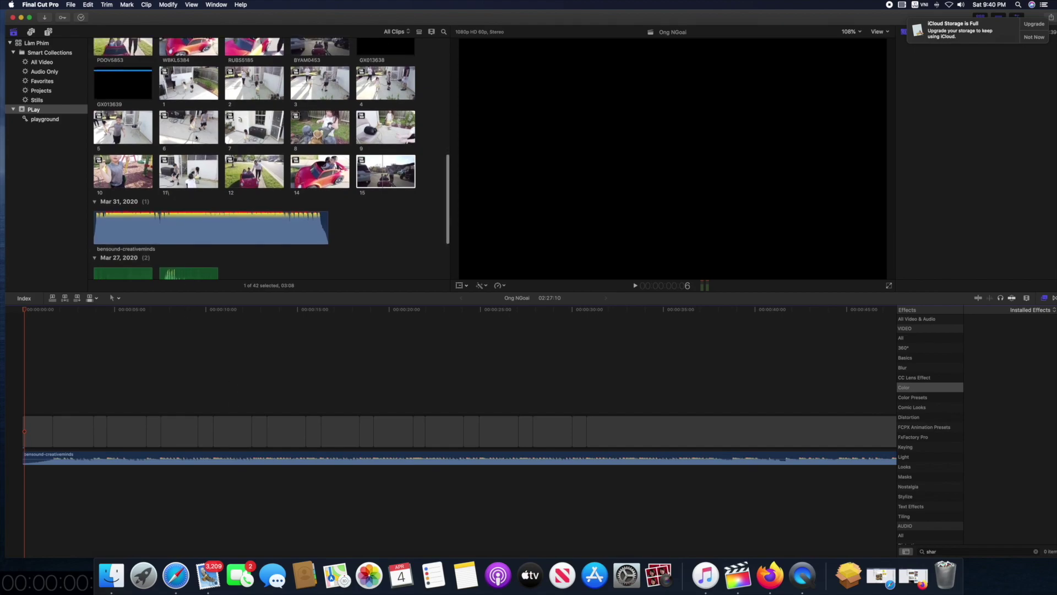
{"action": "left_click", "coordinate": [192, 84]}
{"action": "key", "text": "super+4"}
Step: Replace the first three gaps from start with clips 1, 2 and 3, and drop clip 4 on the fourth
{"action": "left_click_drag", "start_coordinate": [192, 83], "coordinate": [36, 424]}
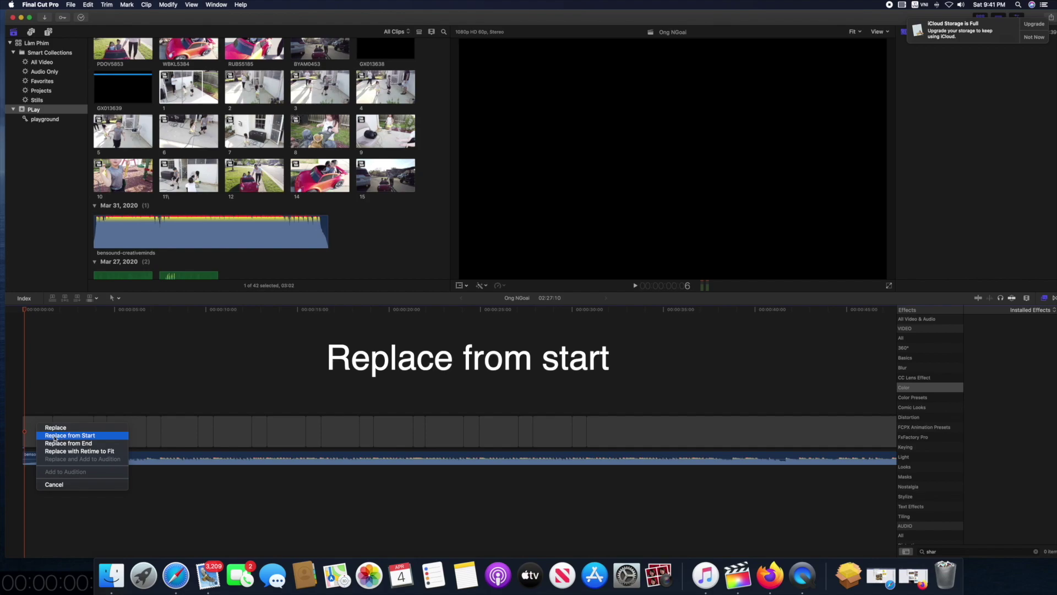
{"action": "left_click", "coordinate": [81, 436]}
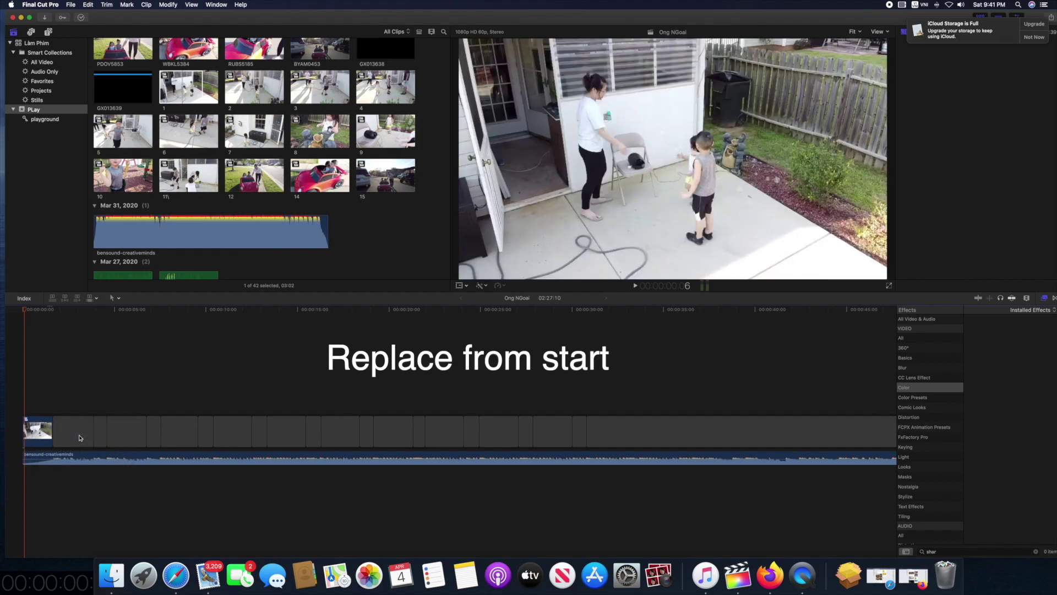
{"action": "left_click", "coordinate": [255, 88]}
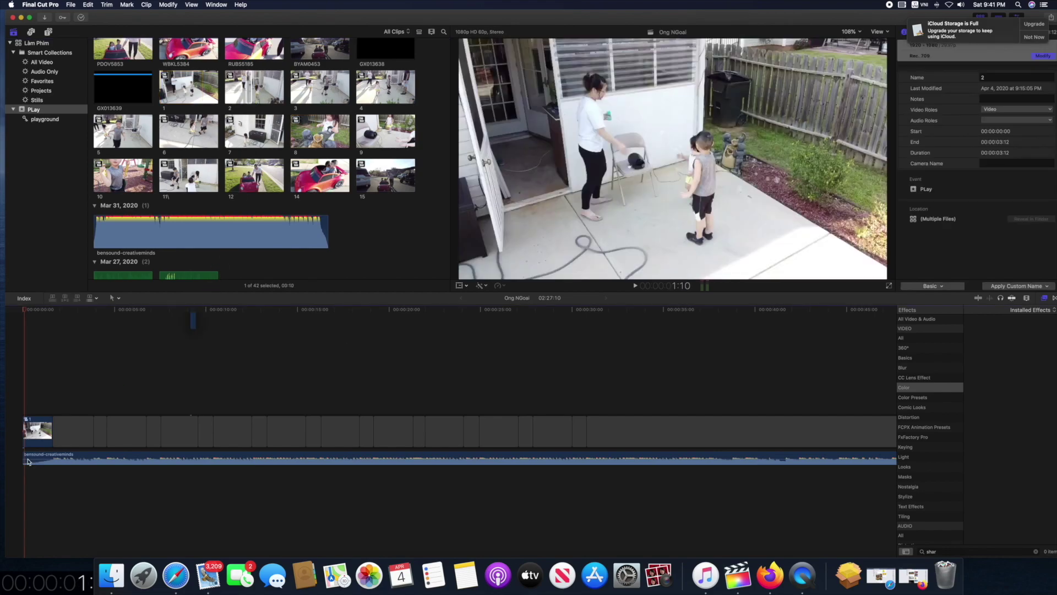
{"action": "left_click_drag", "start_coordinate": [236, 153], "coordinate": [72, 433]}
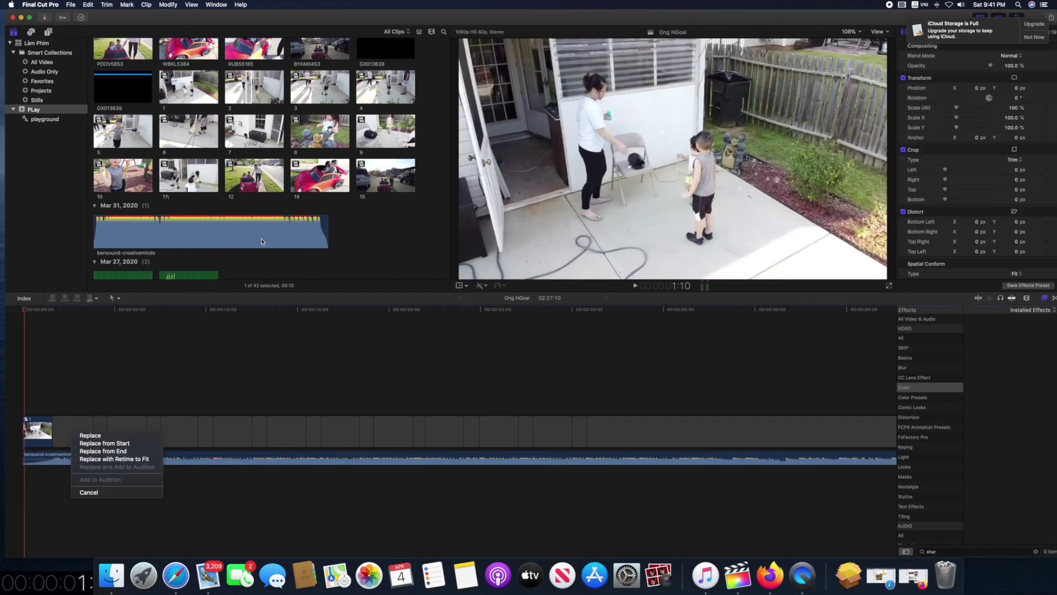
{"action": "left_click", "coordinate": [114, 459]}
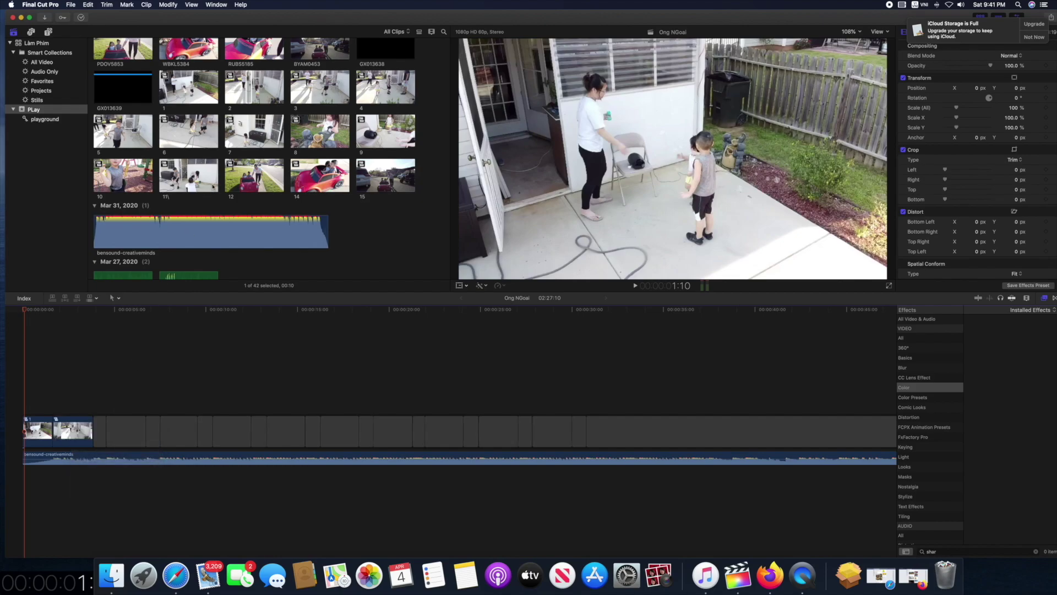
{"action": "left_click", "coordinate": [315, 85]}
{"action": "left_click_drag", "start_coordinate": [319, 82], "coordinate": [98, 436]}
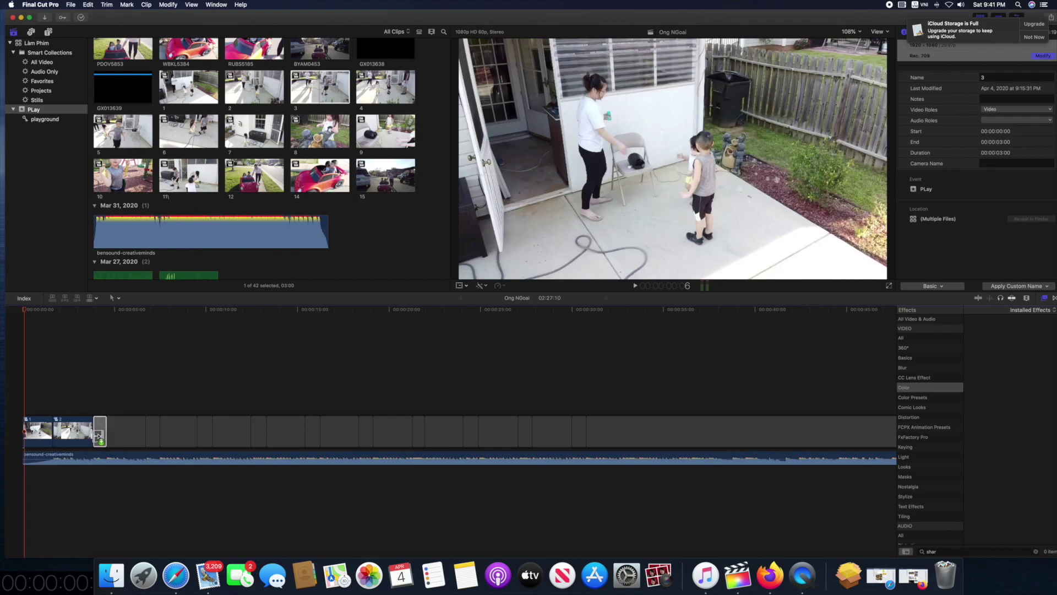
{"action": "left_click_drag", "start_coordinate": [98, 436], "coordinate": [100, 437]}
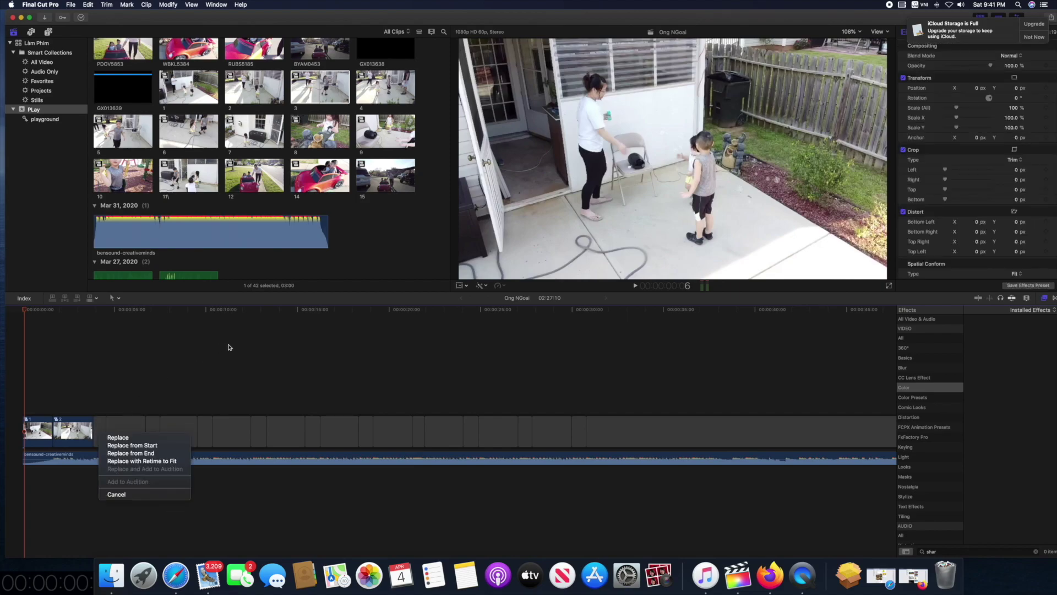
{"action": "left_click", "coordinate": [132, 445]}
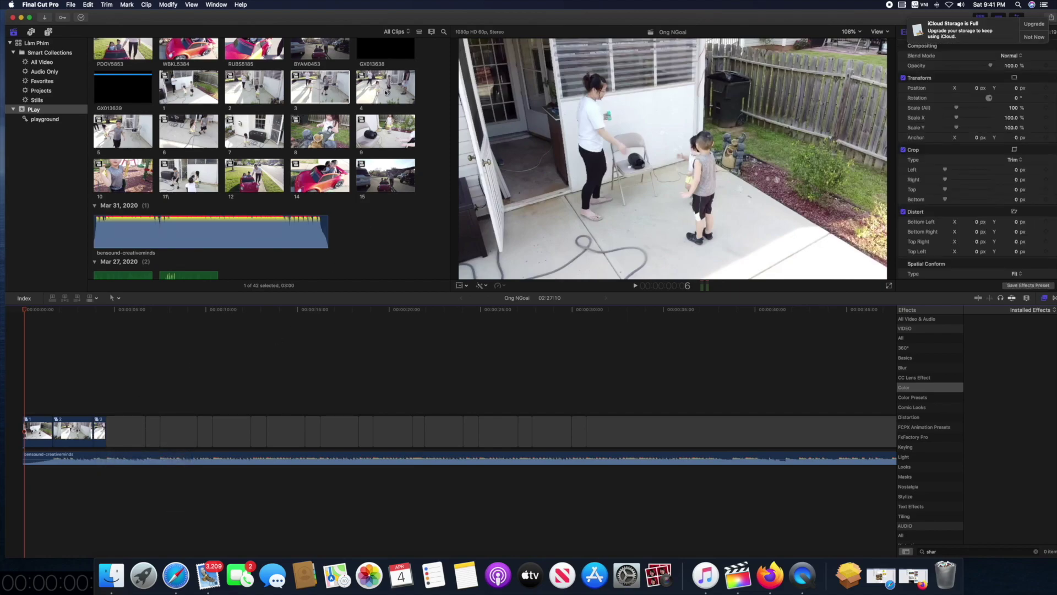
{"action": "mouse_move", "coordinate": [385, 92]}
{"action": "left_mouse_down"}
{"action": "mouse_move", "coordinate": [157, 442]}
{"action": "mouse_move", "coordinate": [126, 435]}
{"action": "left_mouse_up"}
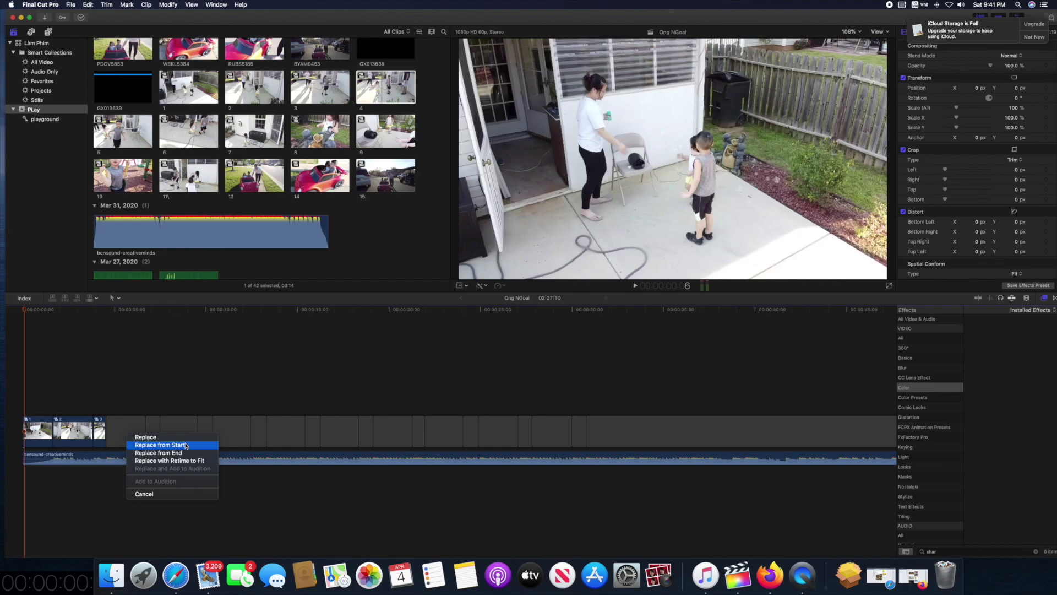
Step: Replace the next gaps from start with clips 4, 5, 6, 7, 8 and 9
{"action": "left_click", "coordinate": [187, 445]}
{"action": "mouse_move", "coordinate": [121, 132]}
{"action": "left_mouse_down"}
{"action": "mouse_move", "coordinate": [146, 189]}
{"action": "mouse_move", "coordinate": [154, 425]}
{"action": "left_mouse_up"}
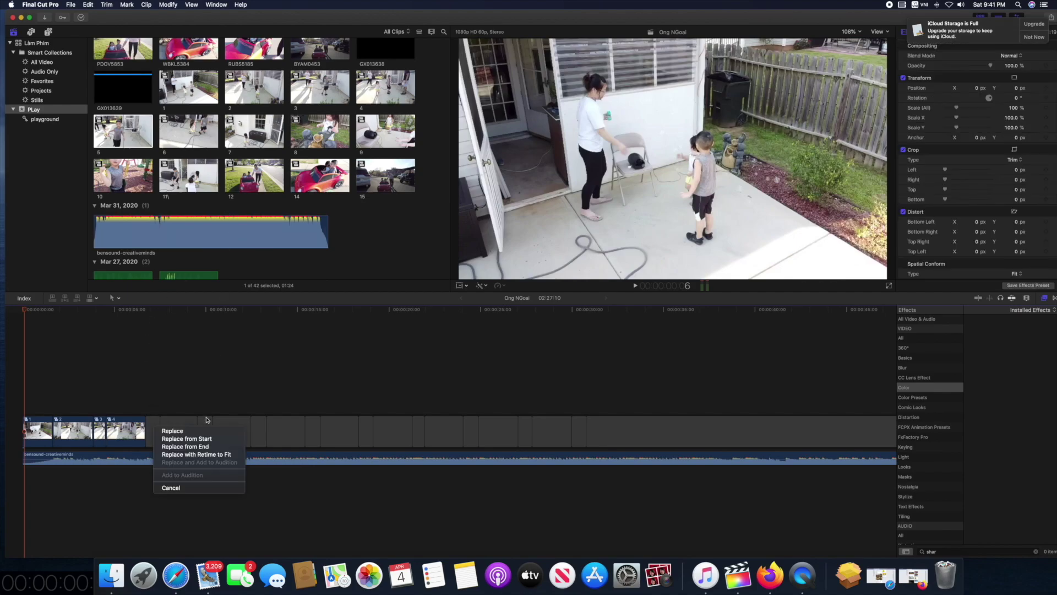
{"action": "left_click", "coordinate": [198, 439]}
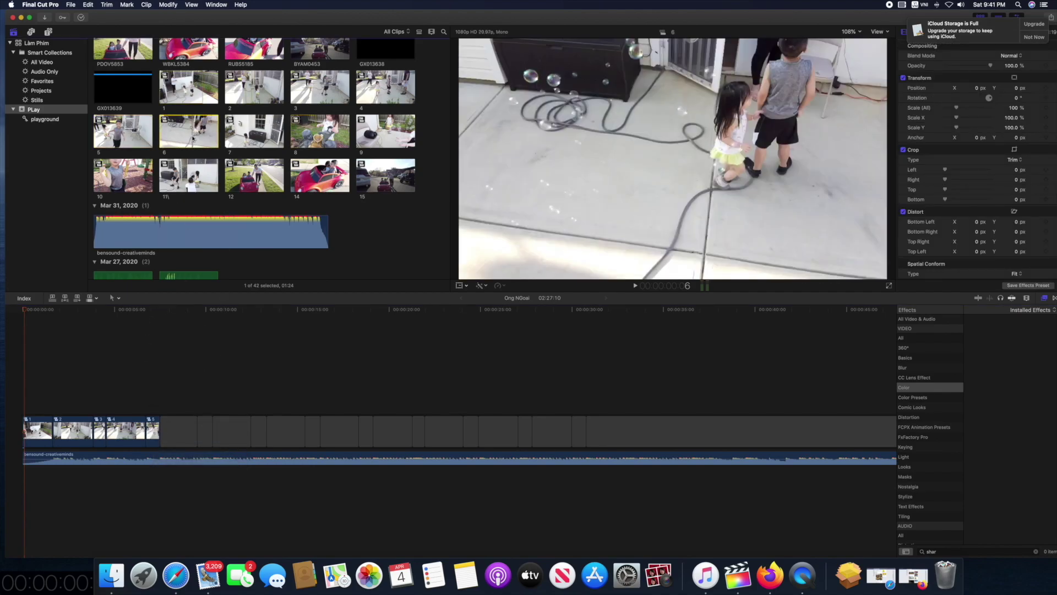
{"action": "left_click_drag", "start_coordinate": [193, 138], "coordinate": [177, 433]}
{"action": "left_click_drag", "start_coordinate": [254, 131], "coordinate": [211, 434]}
{"action": "left_click", "coordinate": [220, 439]}
{"action": "left_click_drag", "start_coordinate": [320, 131], "coordinate": [216, 434]}
{"action": "left_click", "coordinate": [227, 439]}
{"action": "left_click_drag", "start_coordinate": [385, 131], "coordinate": [277, 434]}
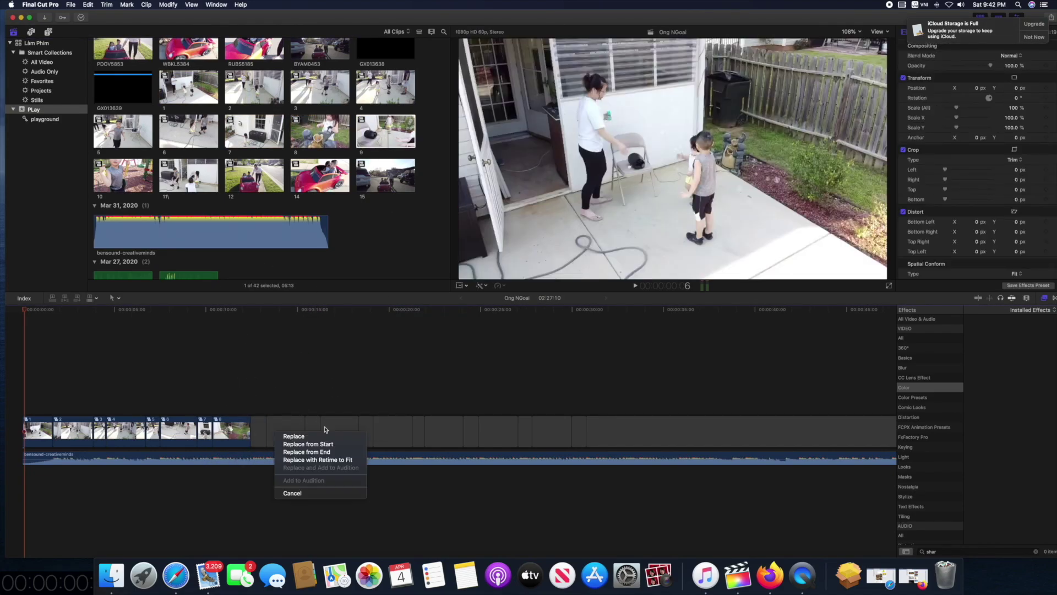
{"action": "left_click", "coordinate": [319, 444]}
Step: Fill the remaining gaps with clips 10, 11, 12, 14 and one more family clip via Replace from Start
{"action": "left_click_drag", "start_coordinate": [123, 175], "coordinate": [261, 434]}
{"action": "left_click", "coordinate": [294, 445]}
{"action": "left_click_drag", "start_coordinate": [189, 176], "coordinate": [326, 439]}
{"action": "left_click", "coordinate": [326, 434]}
{"action": "left_click_drag", "start_coordinate": [253, 175], "coordinate": [337, 432]}
{"action": "left_click", "coordinate": [344, 436]}
{"action": "left_click_drag", "start_coordinate": [319, 175], "coordinate": [385, 430]}
{"action": "left_click", "coordinate": [392, 436]}
{"action": "left_click", "coordinate": [385, 175]}
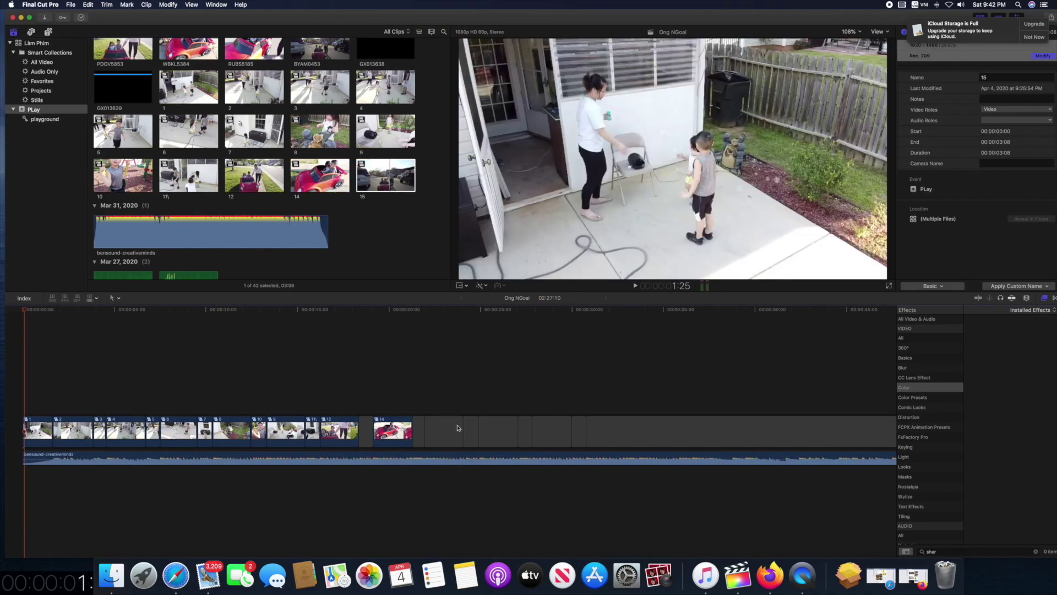
{"action": "left_click_drag", "start_coordinate": [123, 175], "coordinate": [365, 435]}
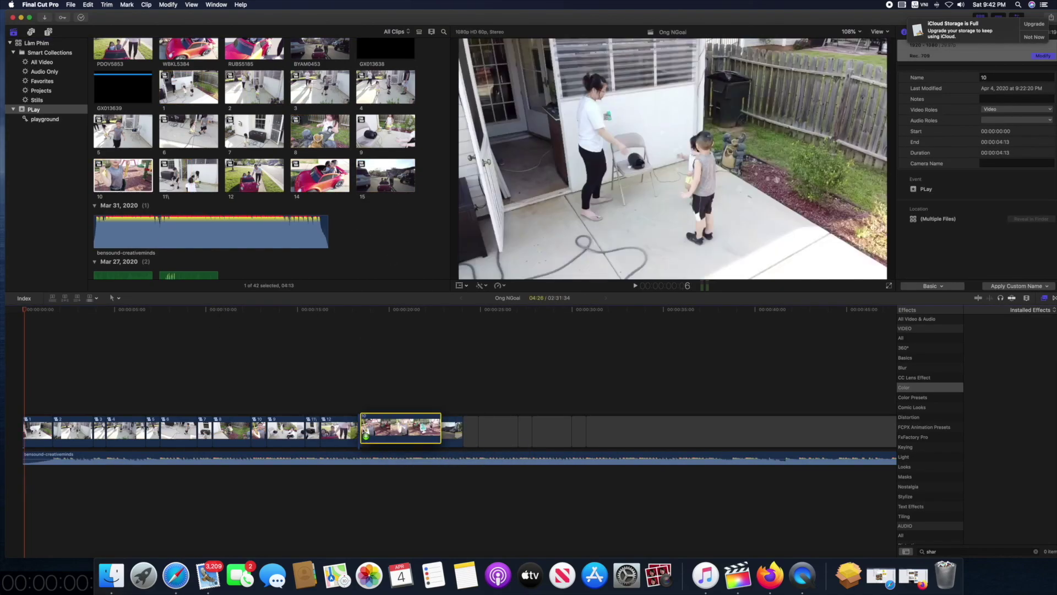
{"action": "left_click", "coordinate": [596, 435]}
{"action": "key", "text": "BackSpace"}
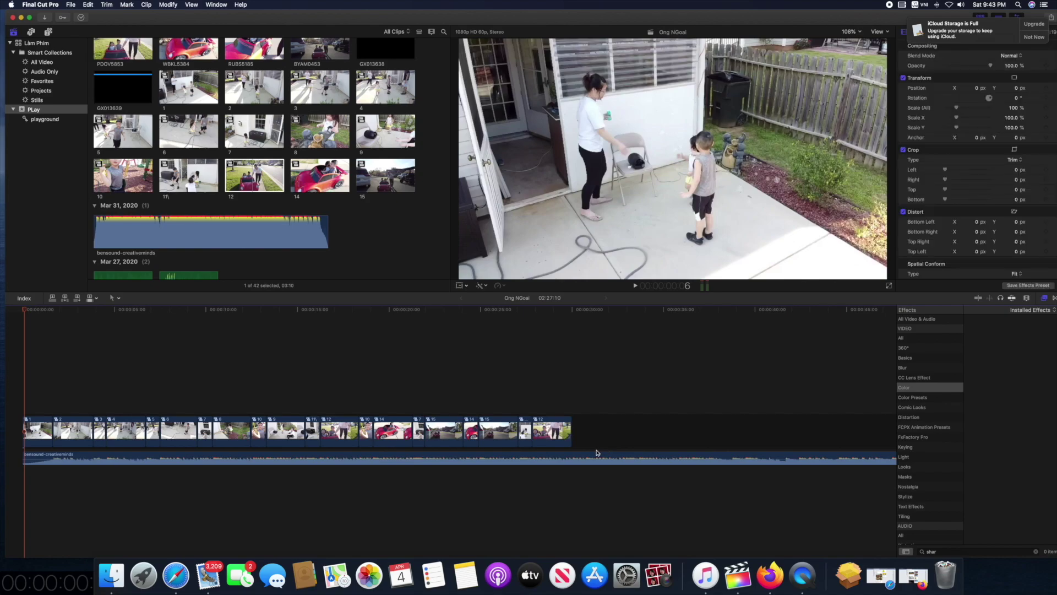
Step: Delete the music after the last clip and check the edit's end near 28:18
{"action": "left_click", "coordinate": [598, 432]}
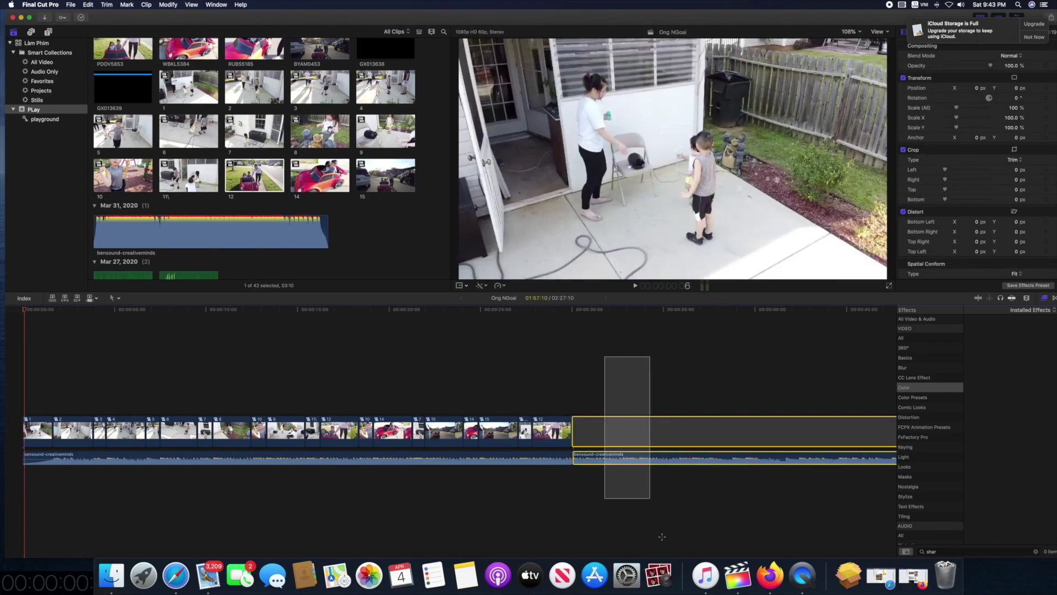
{"action": "key", "text": "Delete"}
{"action": "scroll", "coordinate": [527, 380], "scroll_direction": "right", "scroll_amount": 2}
{"action": "left_click", "coordinate": [484, 372]}
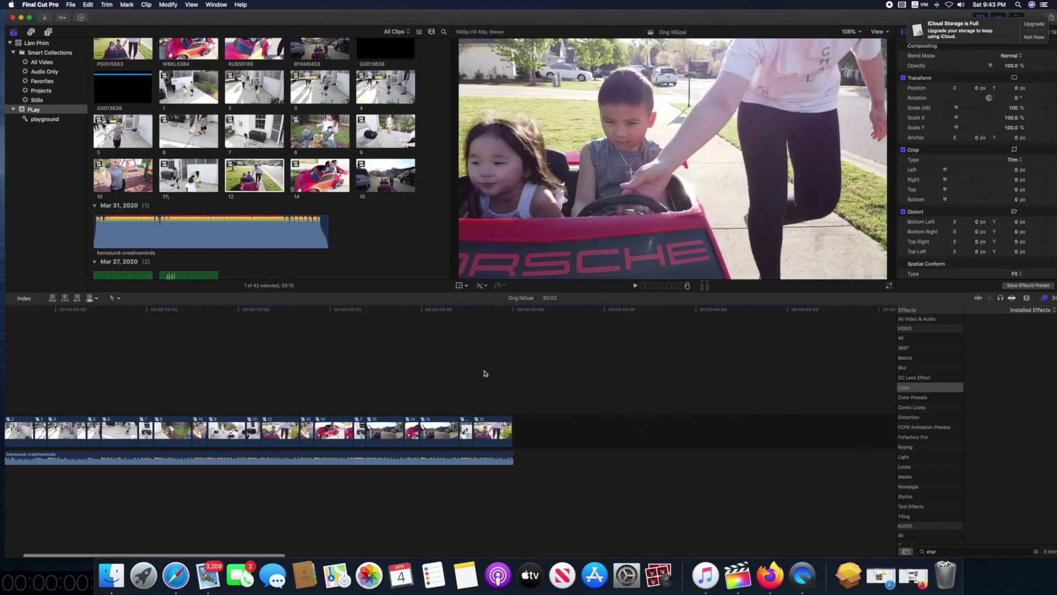
Step: Play the finished edit from the beginning of the project
{"action": "scroll", "coordinate": [220, 380], "scroll_direction": "left", "scroll_amount": 1}
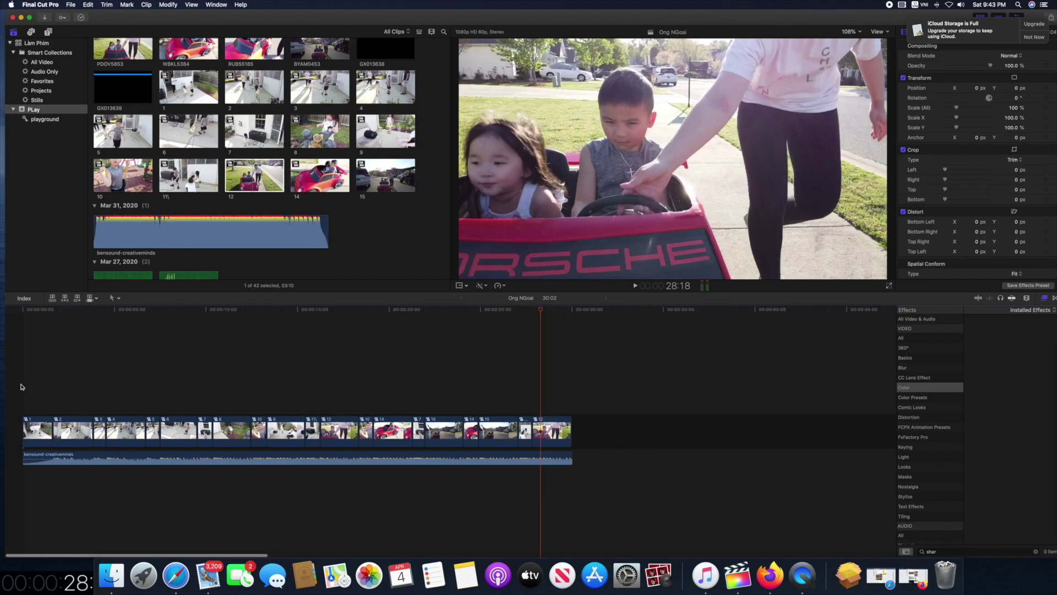
{"action": "left_click", "coordinate": [20, 387]}
{"action": "key", "text": "space"}
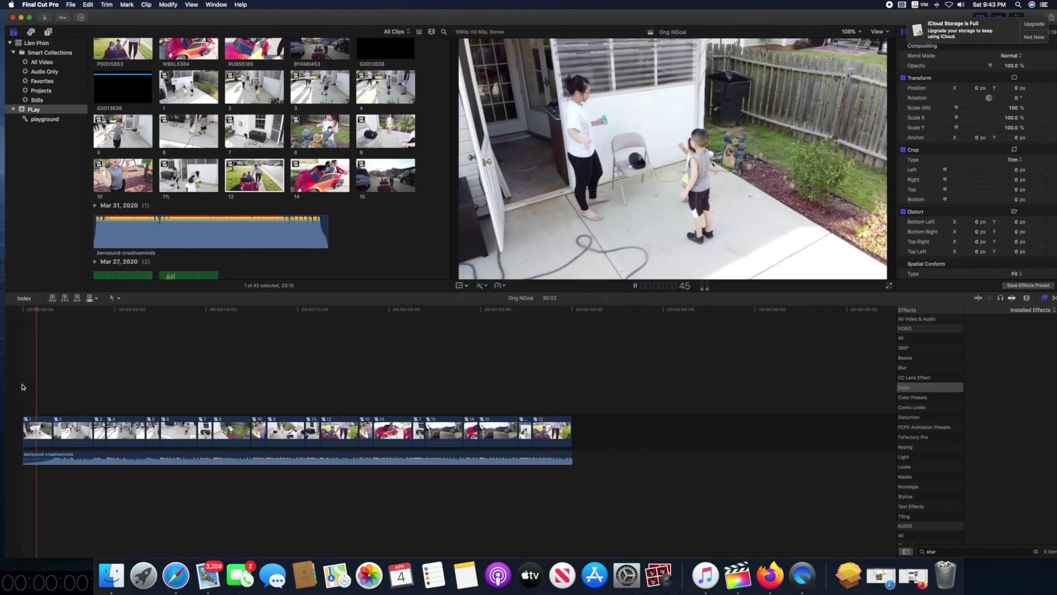